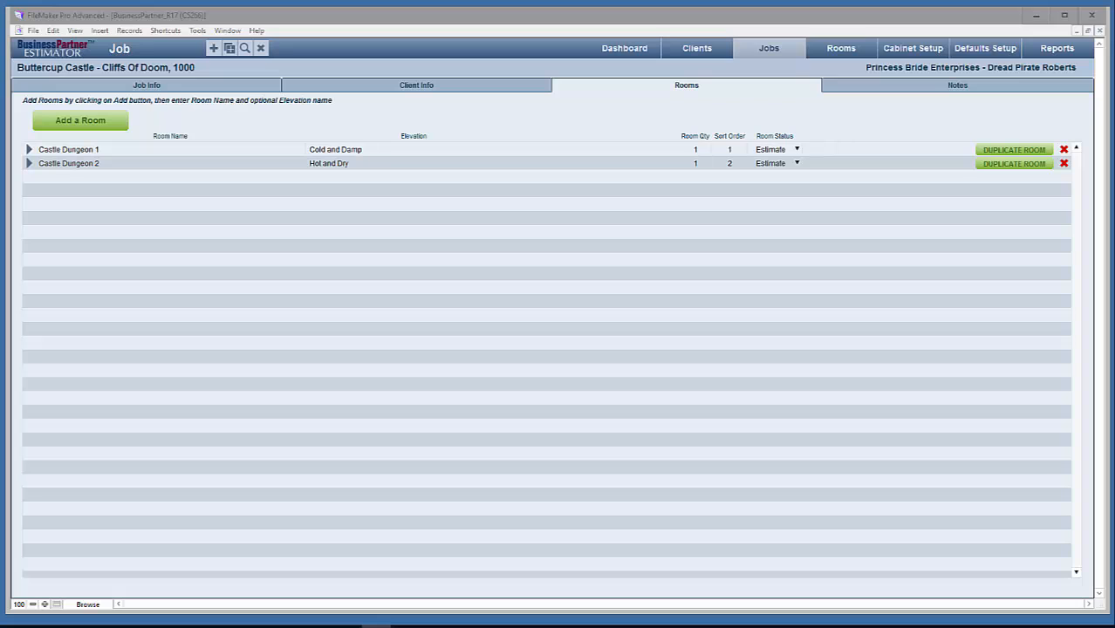
- Open the Buttercup Castle job from the list of all jobs
left_click(625, 49)
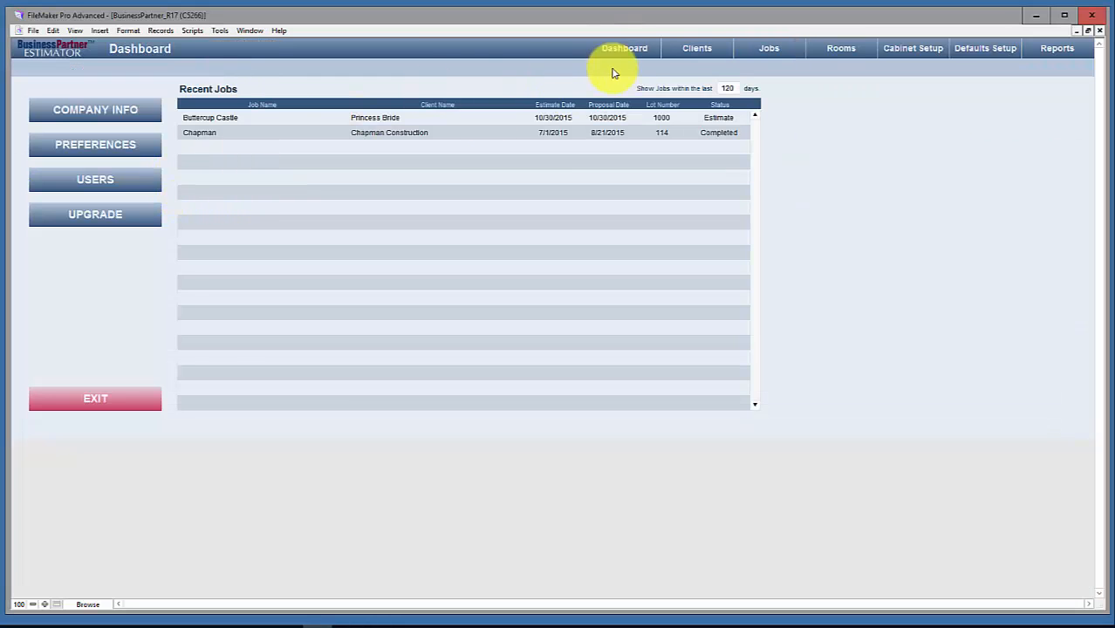
left_click(777, 51)
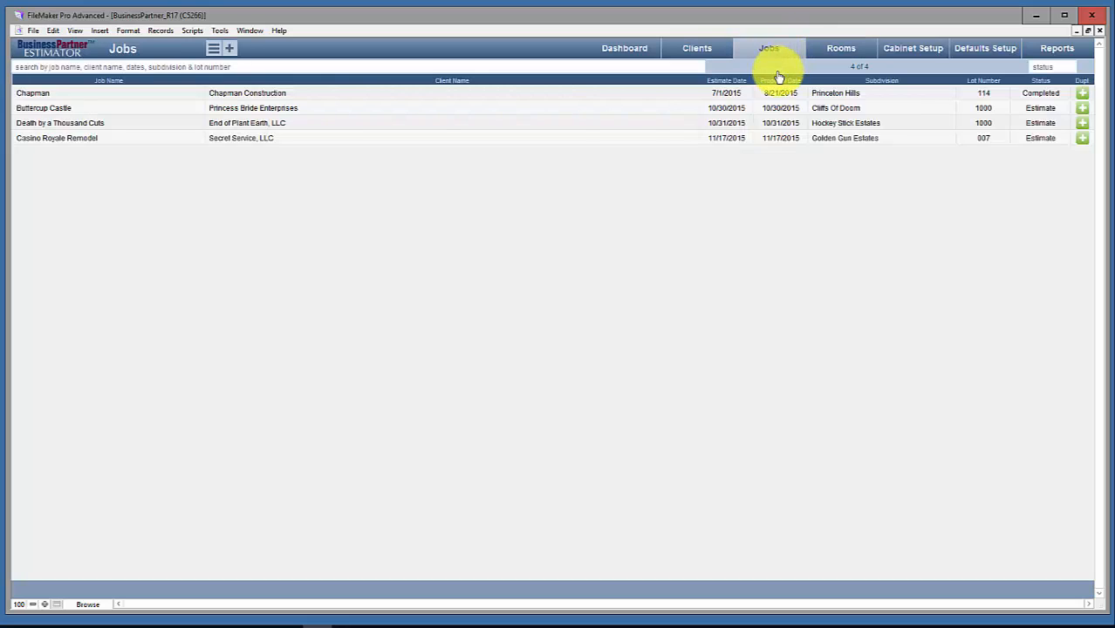
left_click(315, 109)
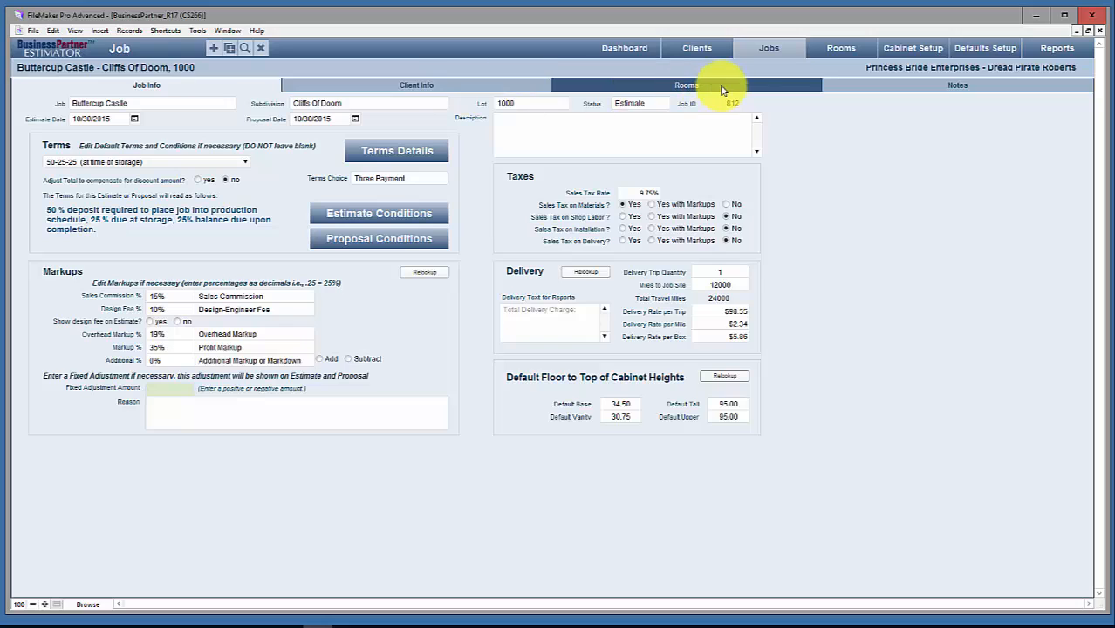
- Review the job's external and internal notes, and check the status choices available for the Castle Dungeon 1 room
left_click(948, 88)
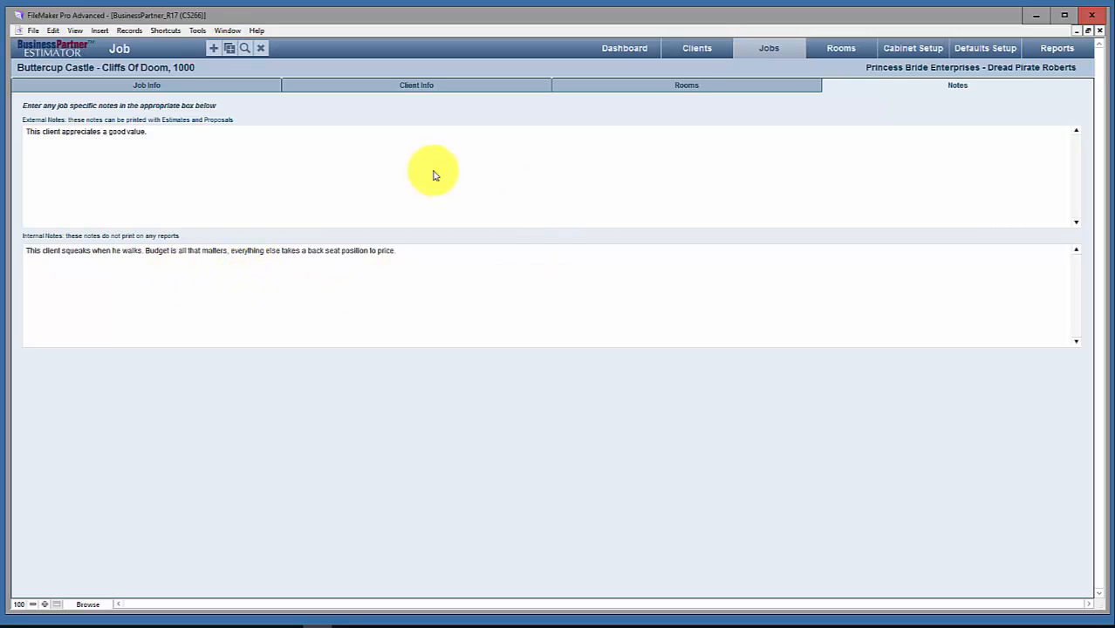
left_click(687, 87)
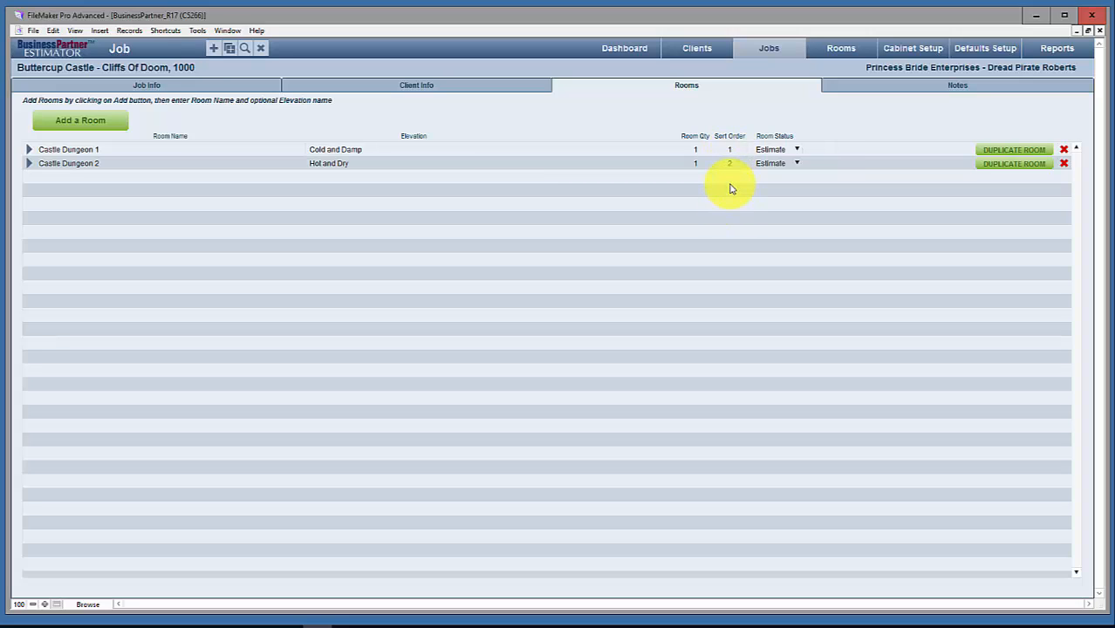
left_click(797, 150)
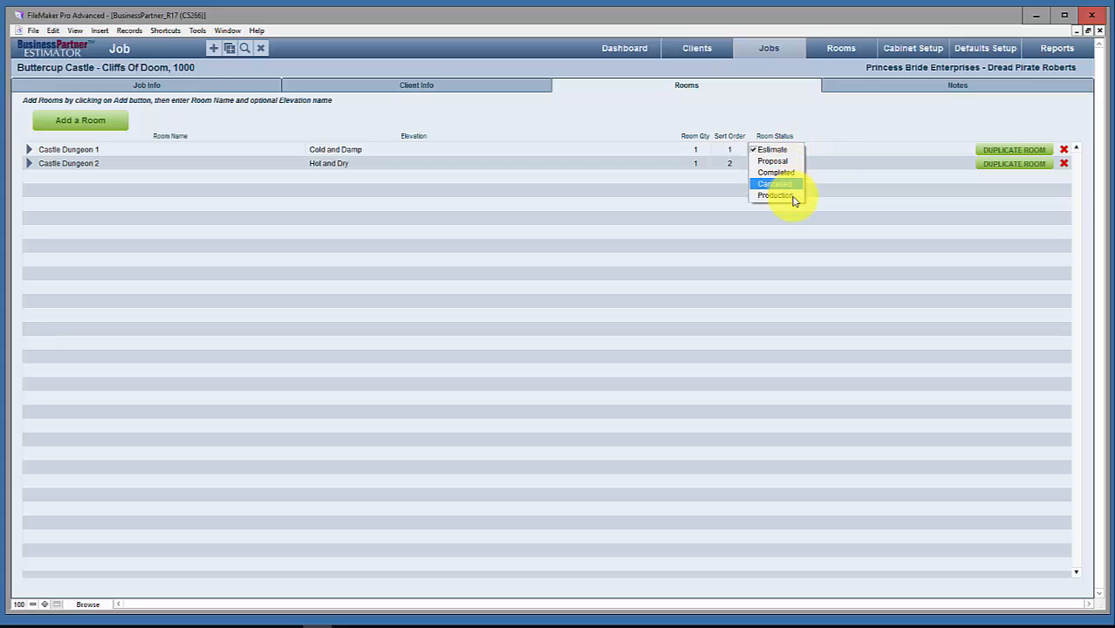
left_click(821, 125)
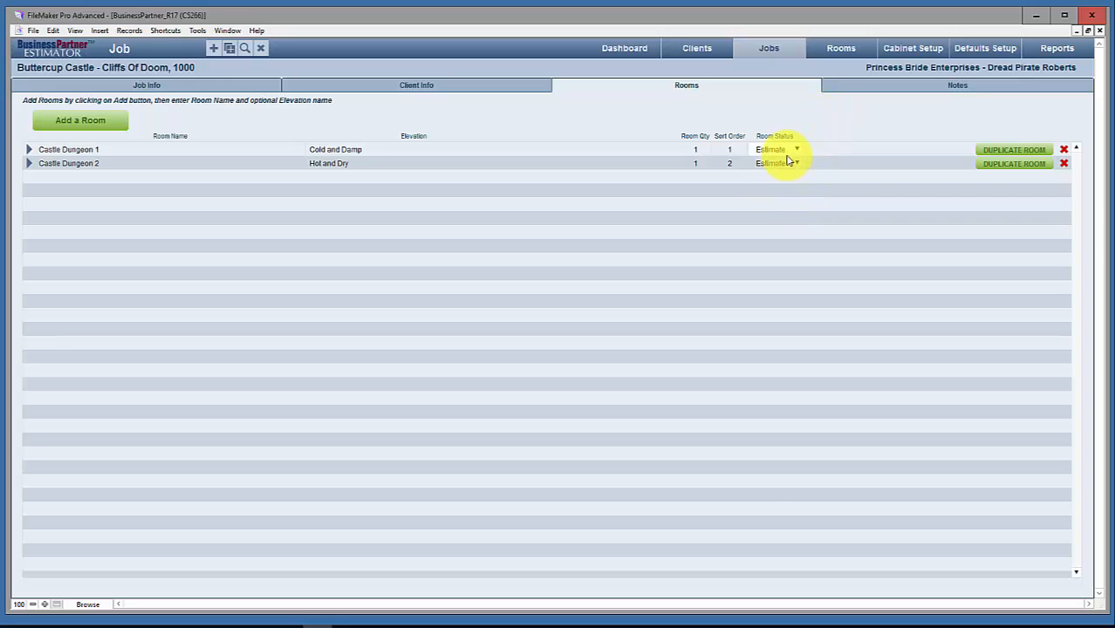
left_click(82, 154)
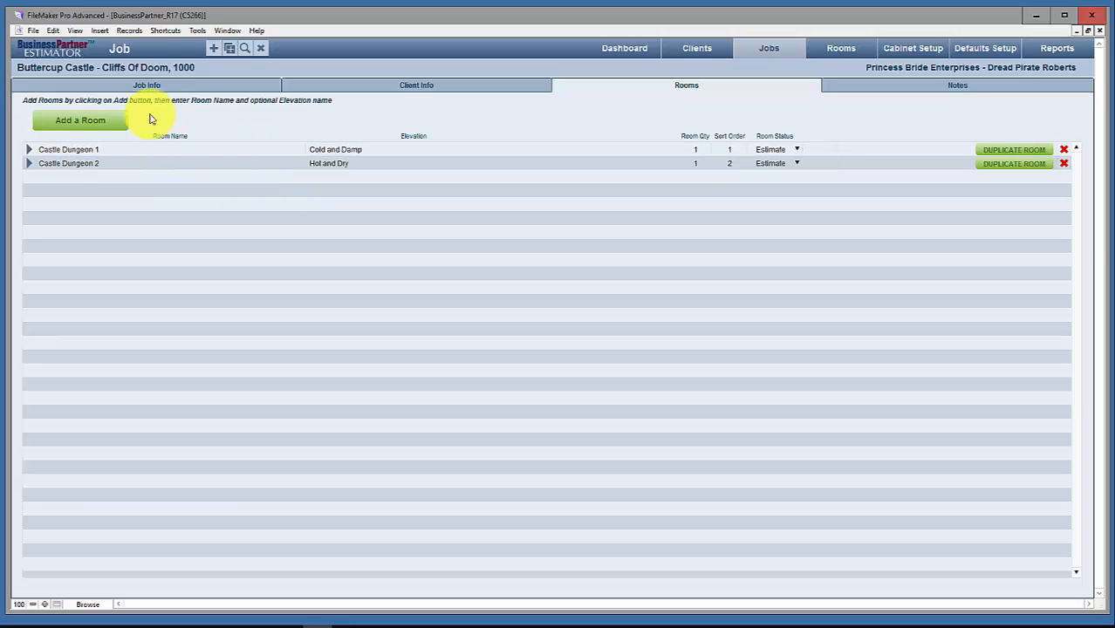
- Add a room named Test with elevation East, quantity 1 and sort order 3, and return to the job's room list
left_click(92, 123)
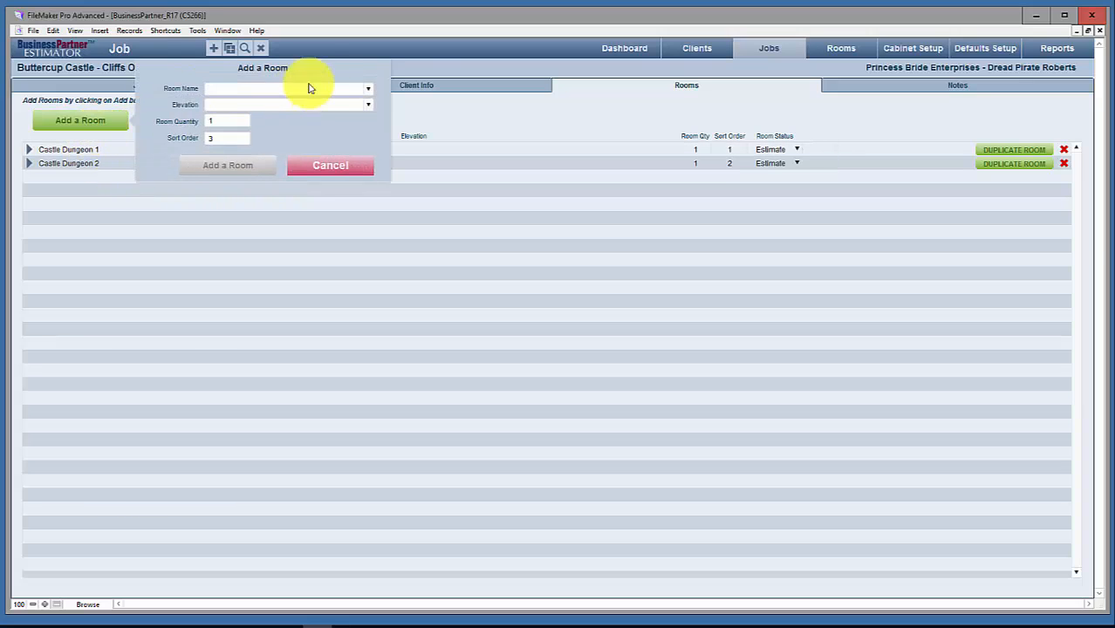
left_click(231, 88)
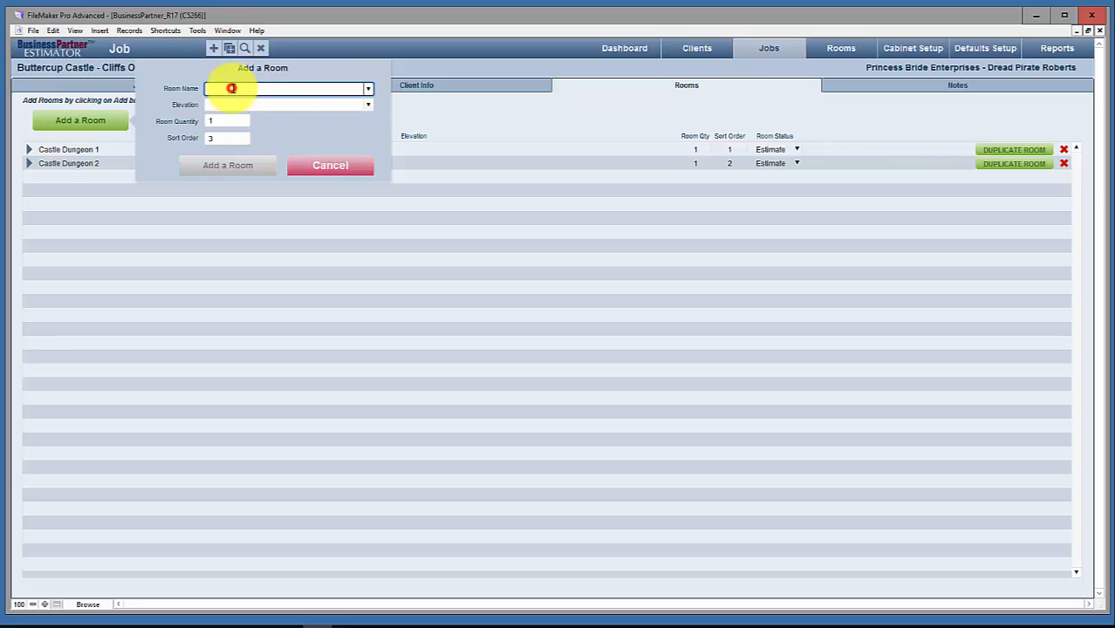
type("Test")
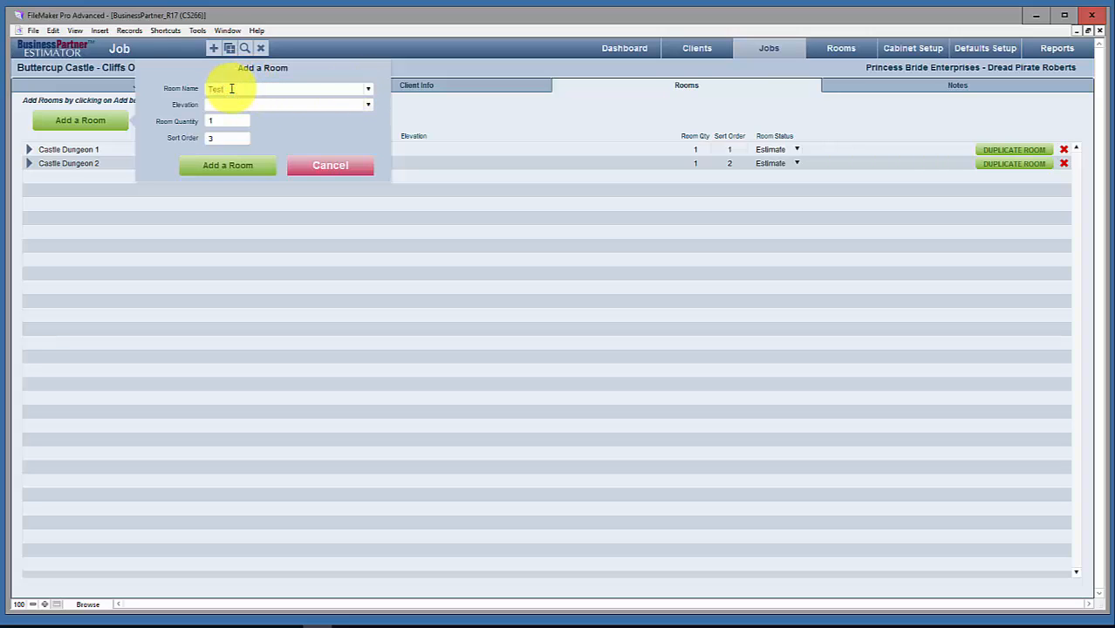
left_click(216, 104)
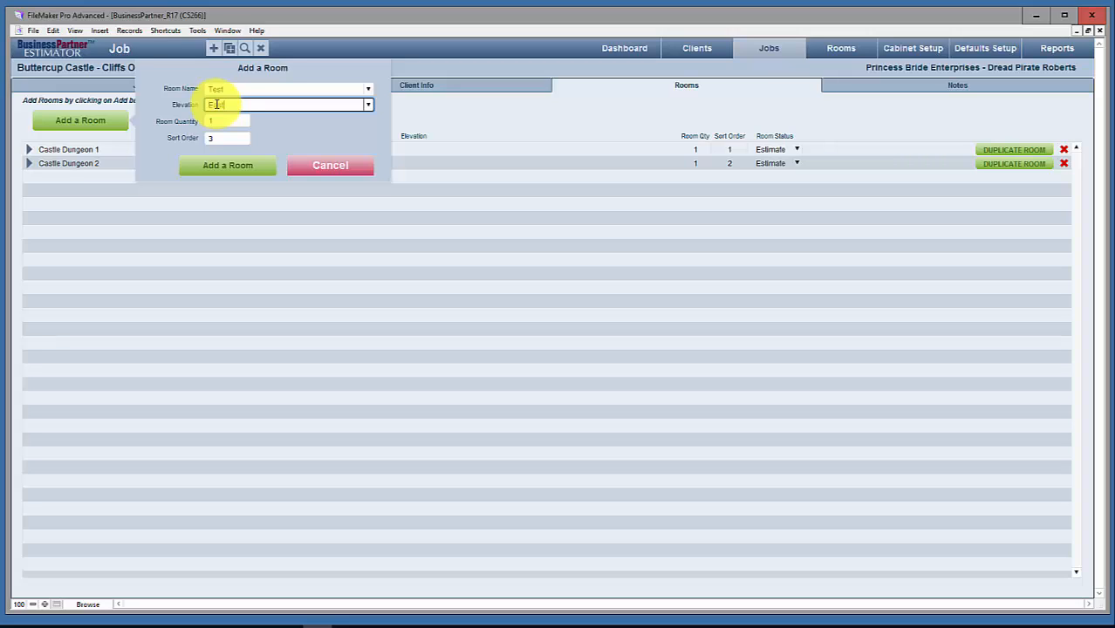
left_click(219, 124)
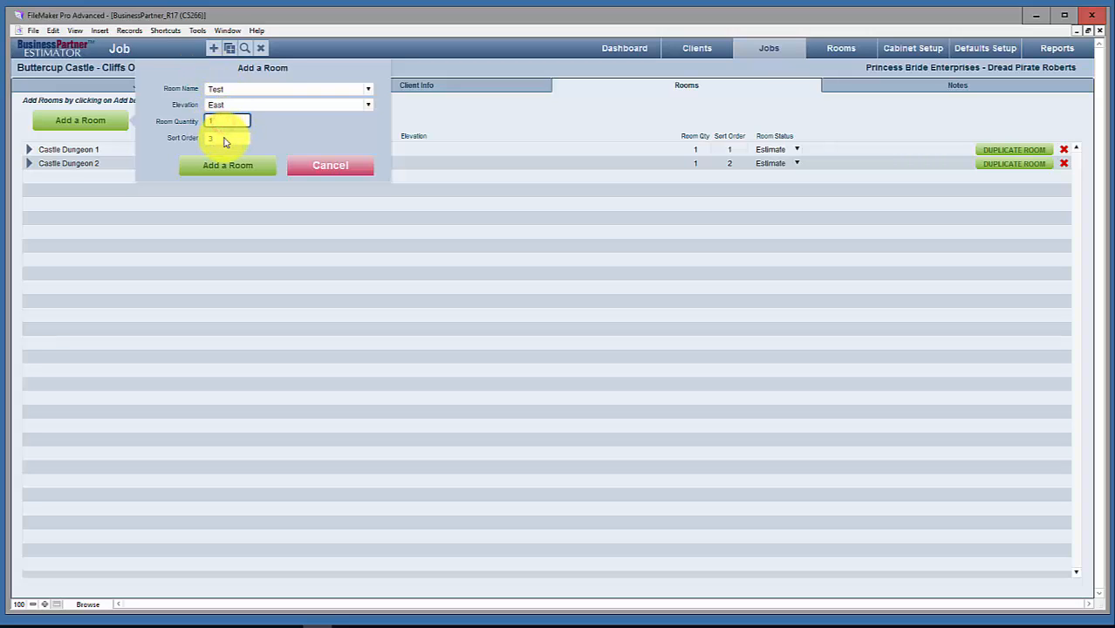
left_click(224, 139)
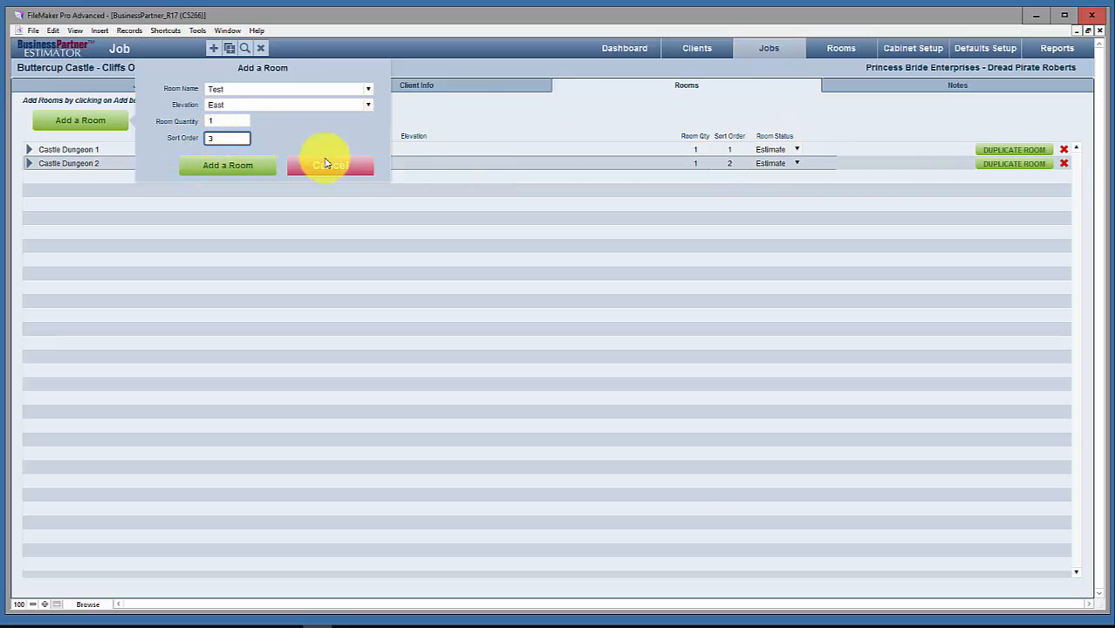
left_click(234, 167)
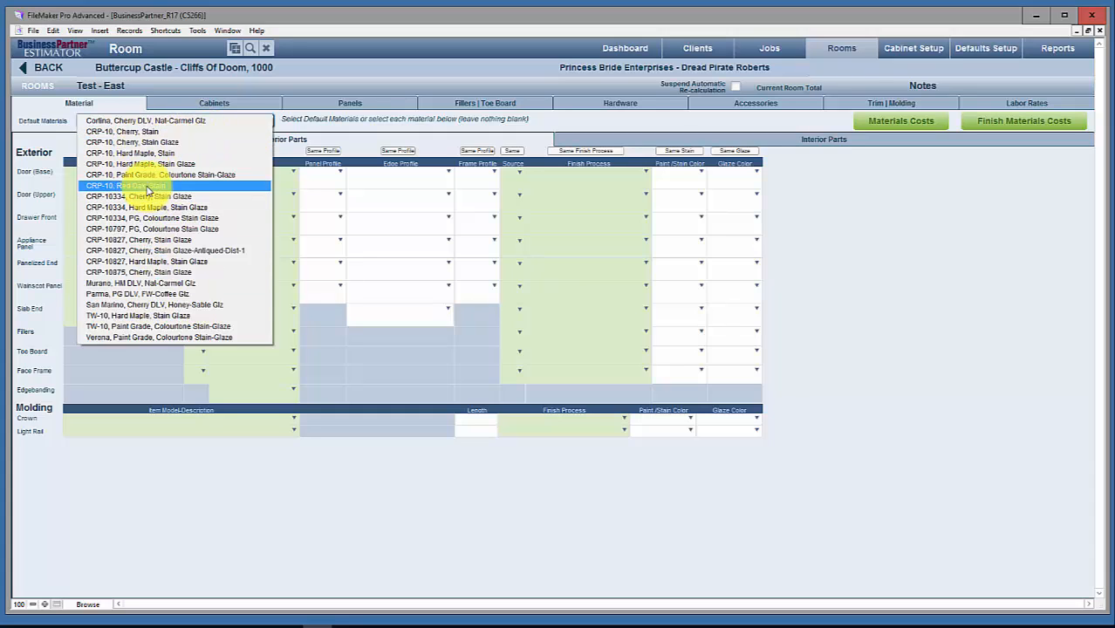
left_click(24, 70)
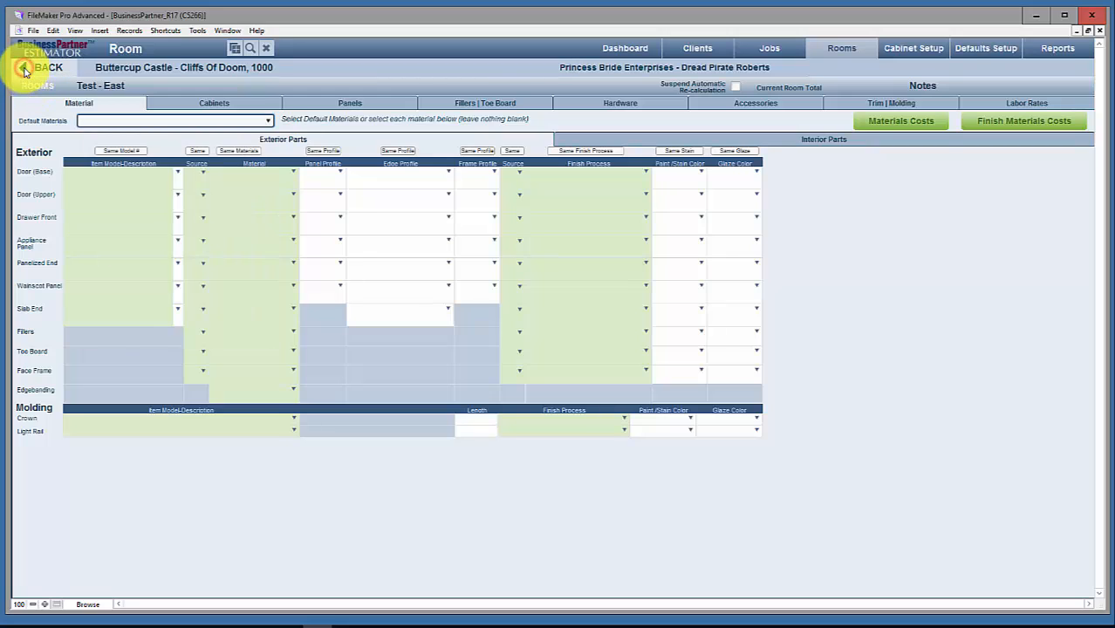
left_click(24, 70)
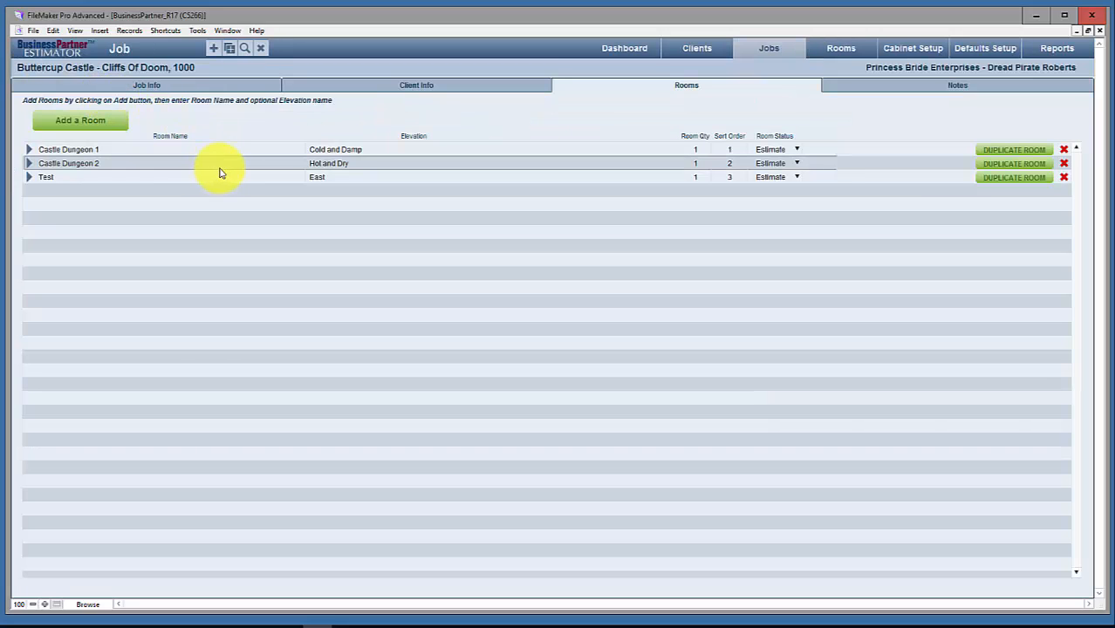
- Open the Castle Dungeon 1 room and review the job details from its room screen
left_click(30, 152)
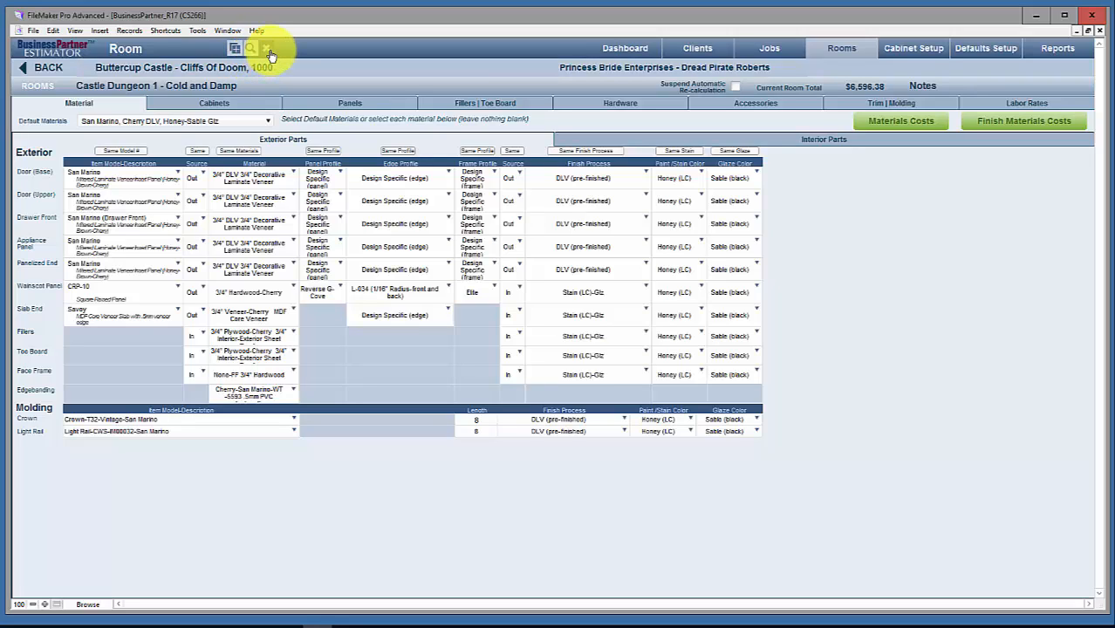
left_click(39, 71)
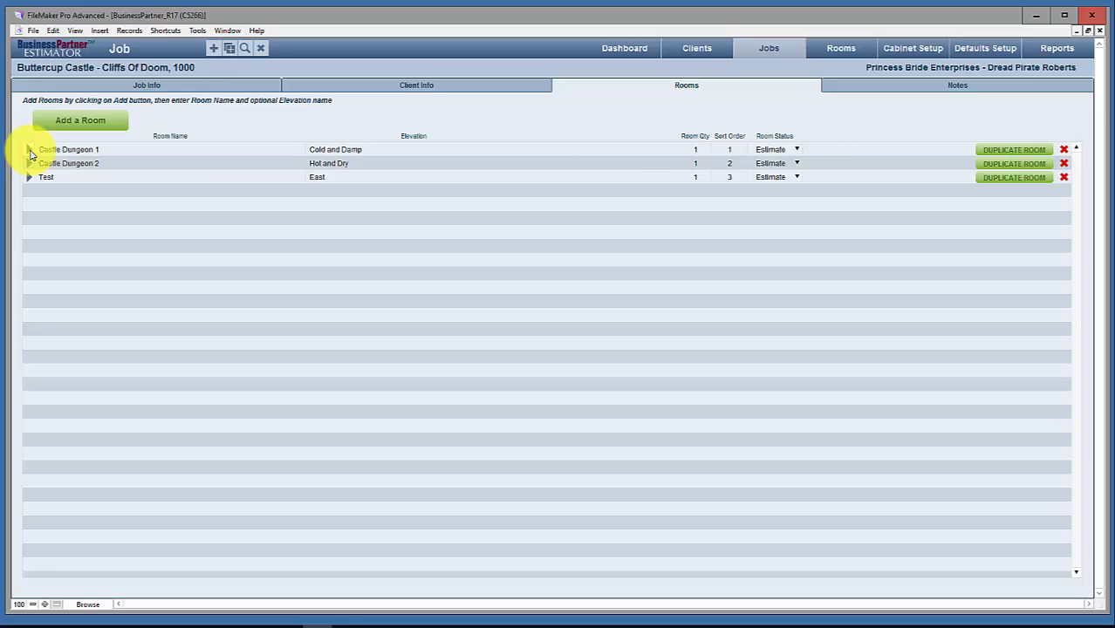
left_click(30, 151)
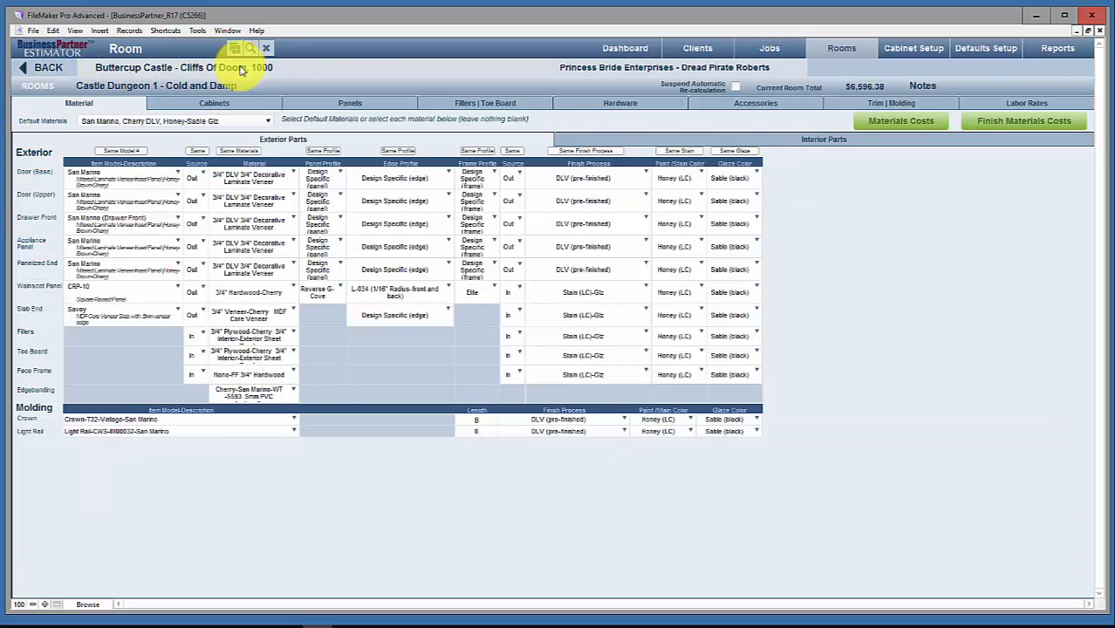
left_click(363, 72)
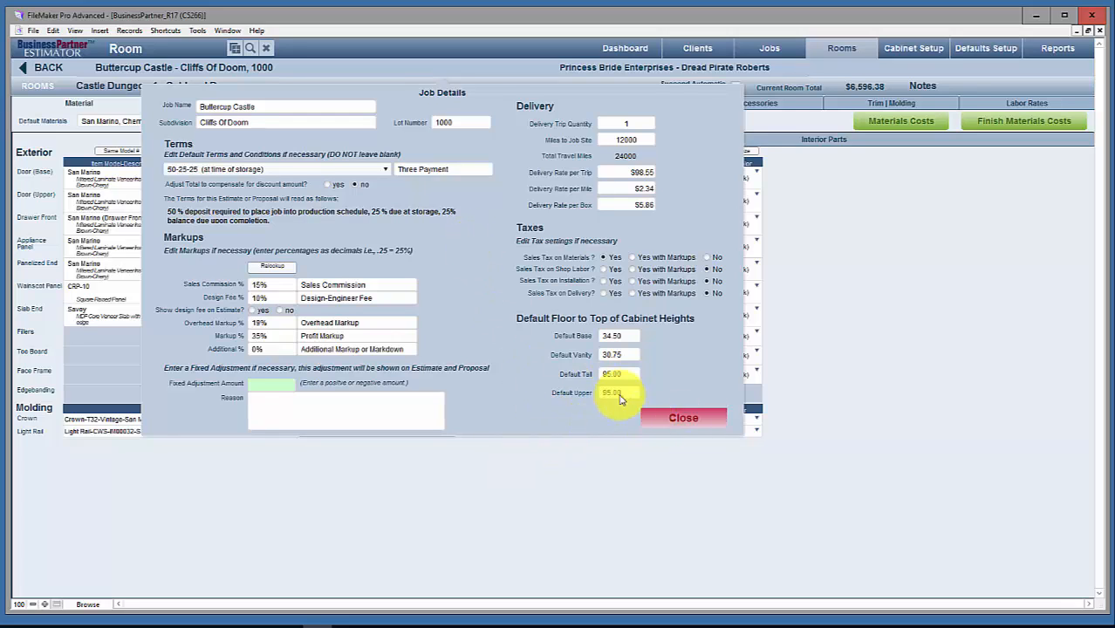
left_click(671, 417)
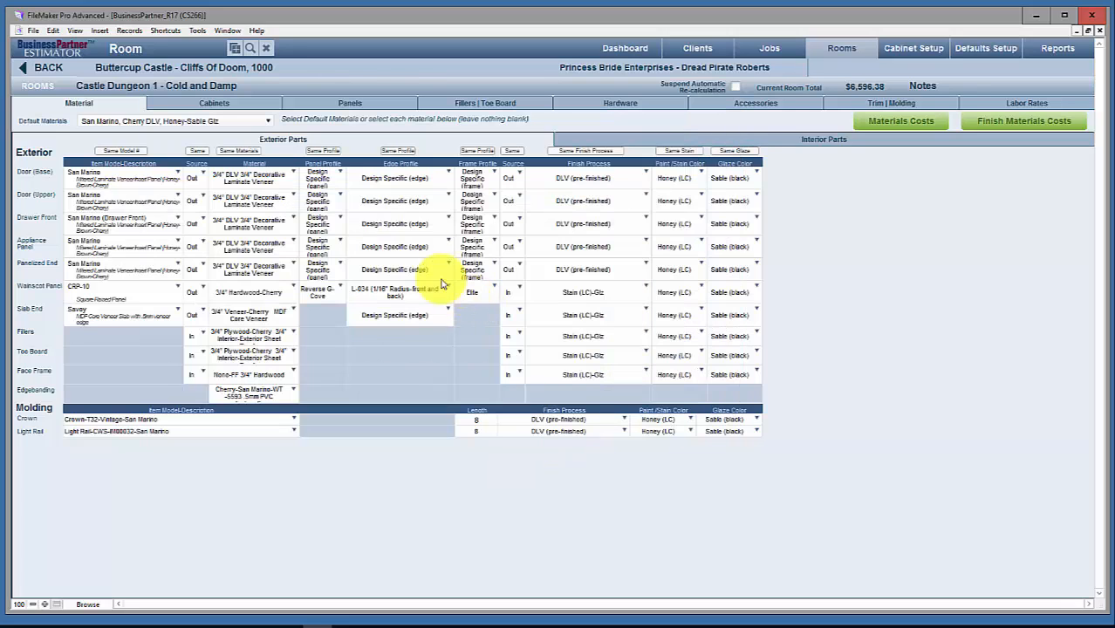
- Switch to the Castle Dungeon 2 room using the list of rooms in this job
left_click(37, 87)
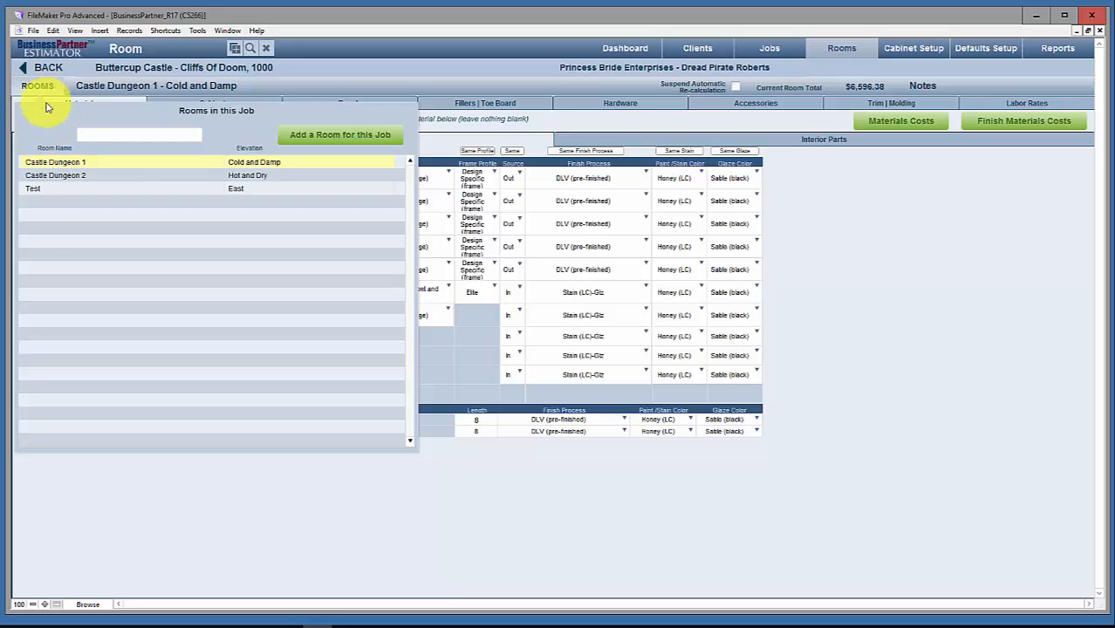
left_click(208, 189)
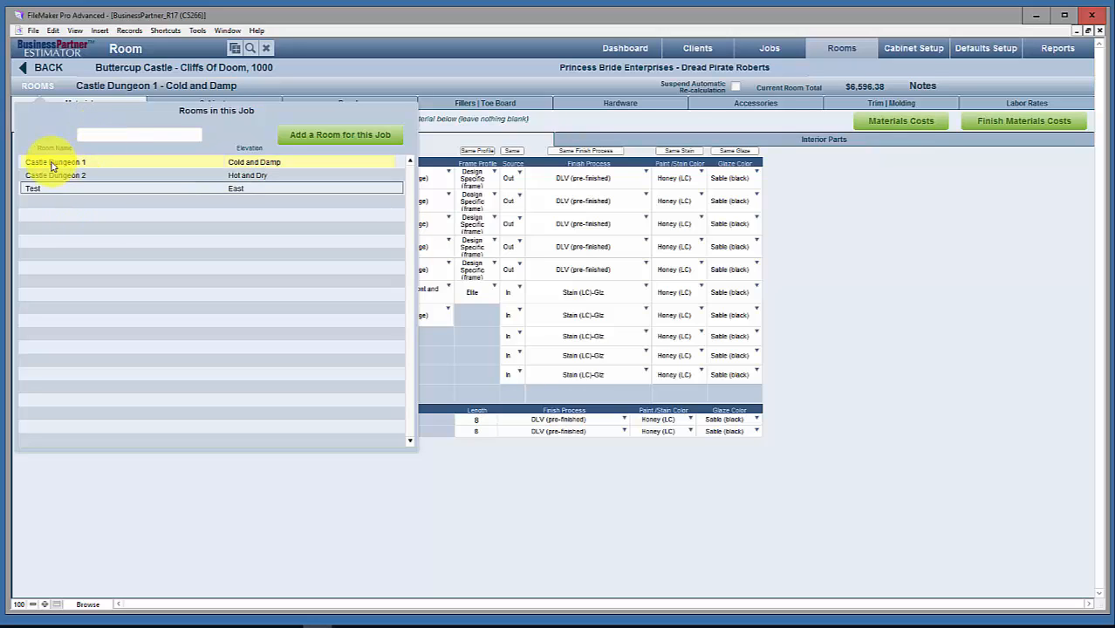
left_click(129, 166)
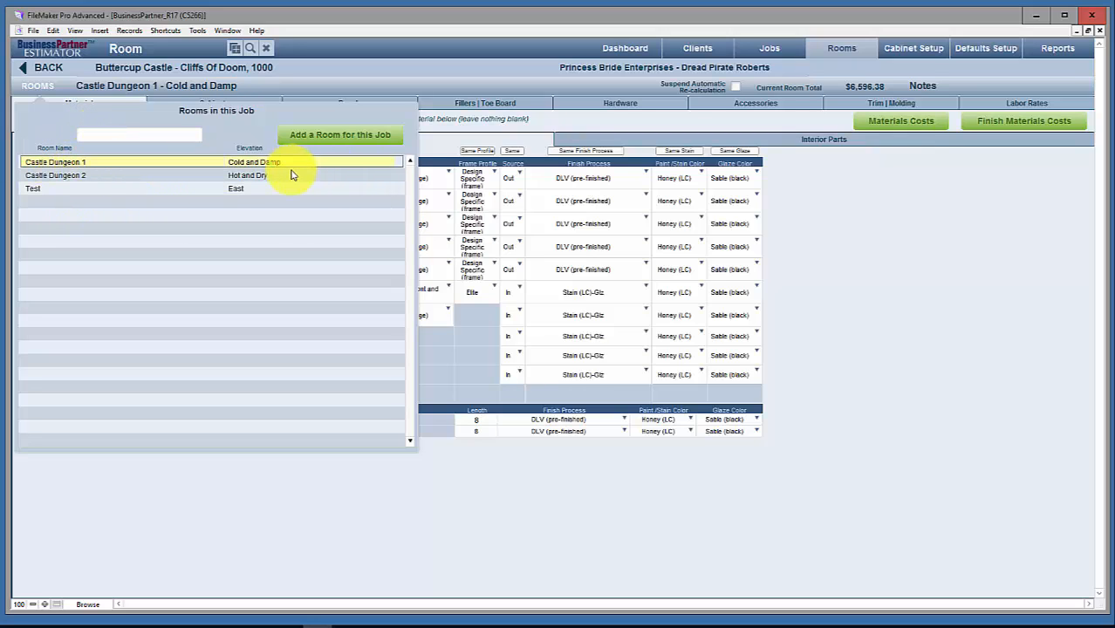
left_click(128, 178)
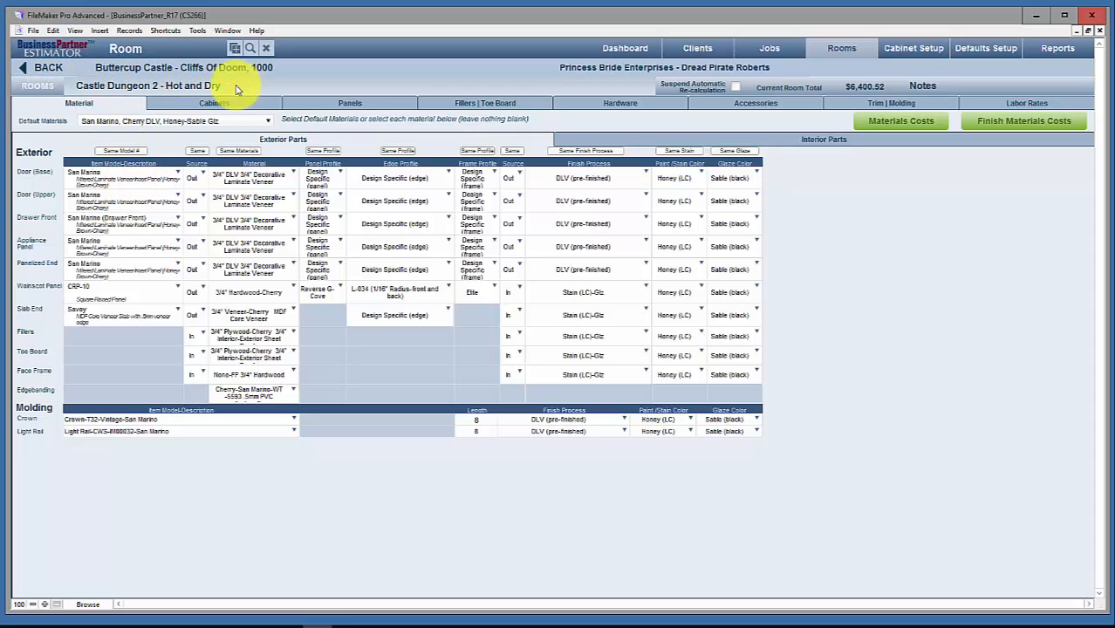
- Review the room details of Castle Dungeon 2, including its name and elevation, and close them unchanged
left_click(326, 90)
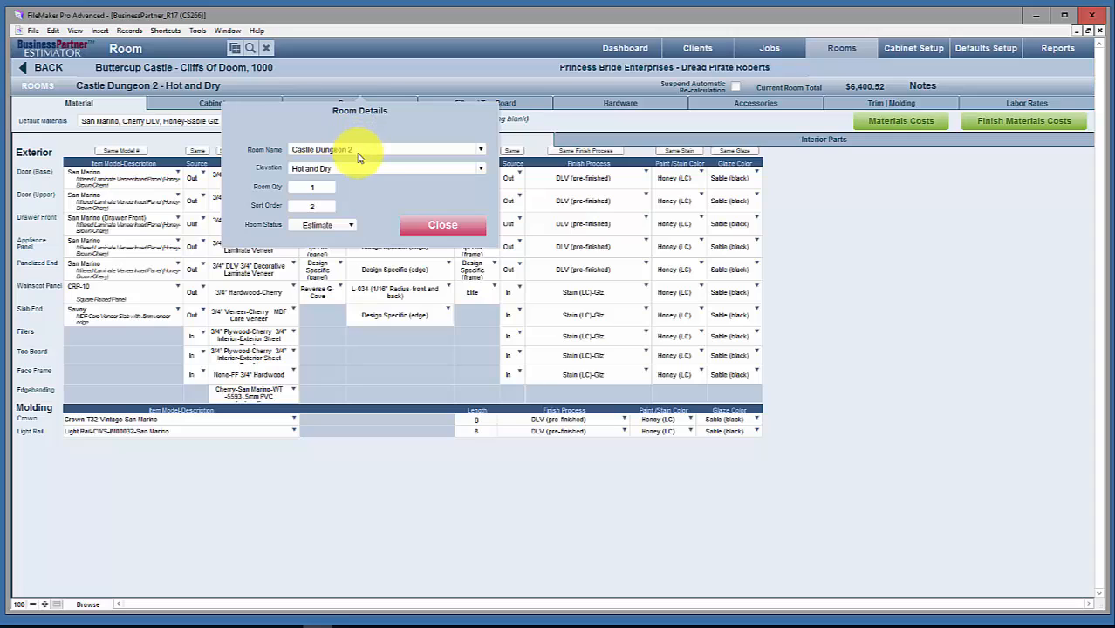
left_click(357, 152)
left_click(347, 168)
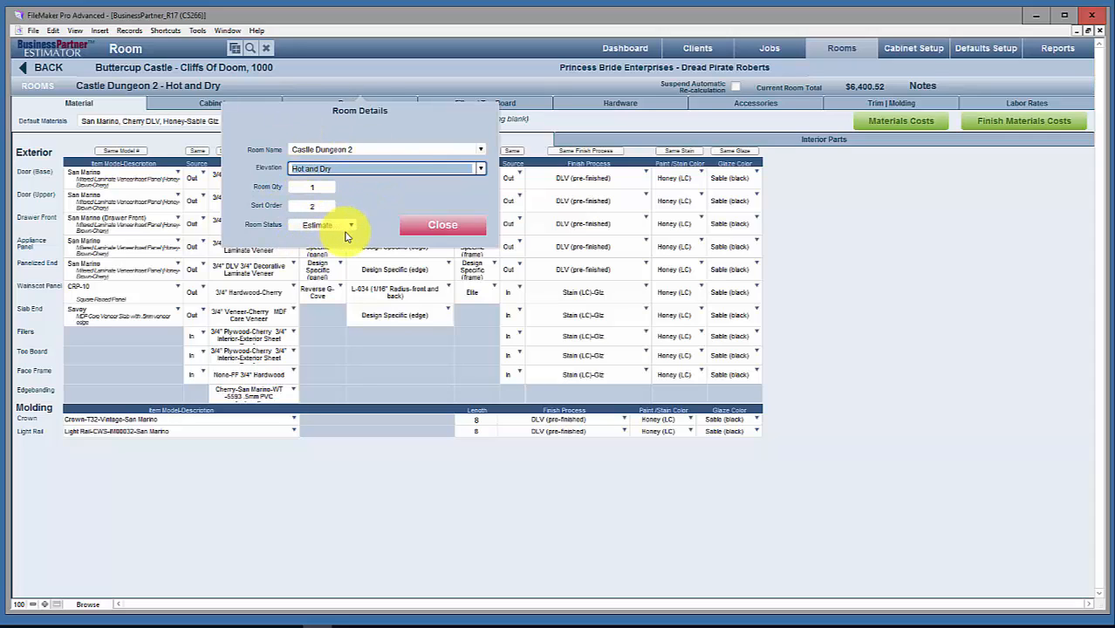
left_click(447, 226)
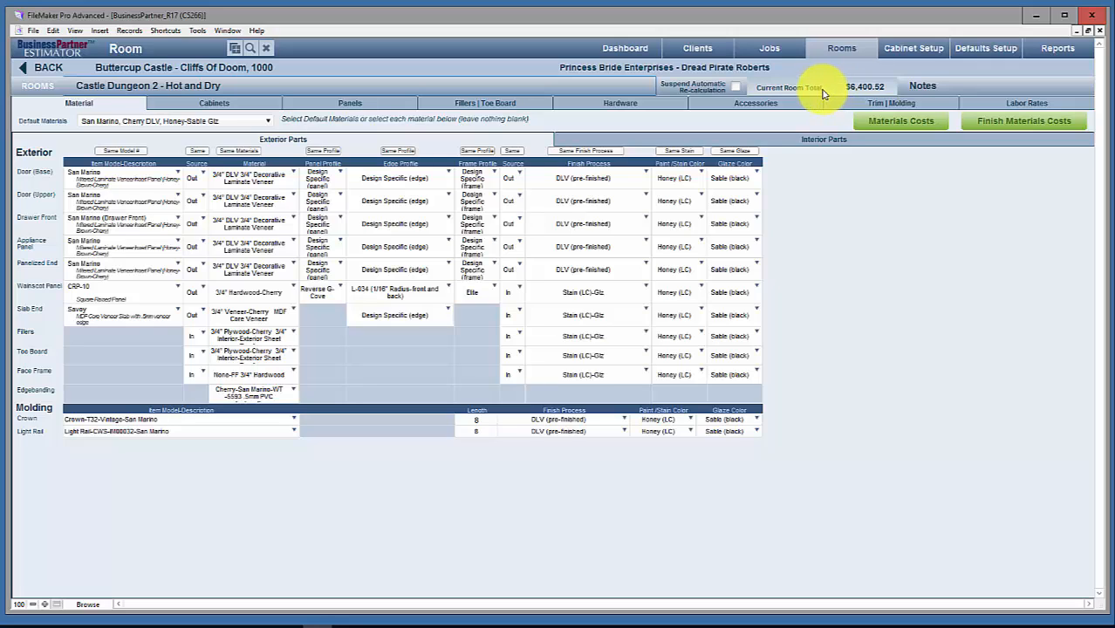
- Try suspending automatic re-calculation for Castle Dungeon 2 and turn automatic re-calculation back on
left_click(737, 91)
left_click(736, 89)
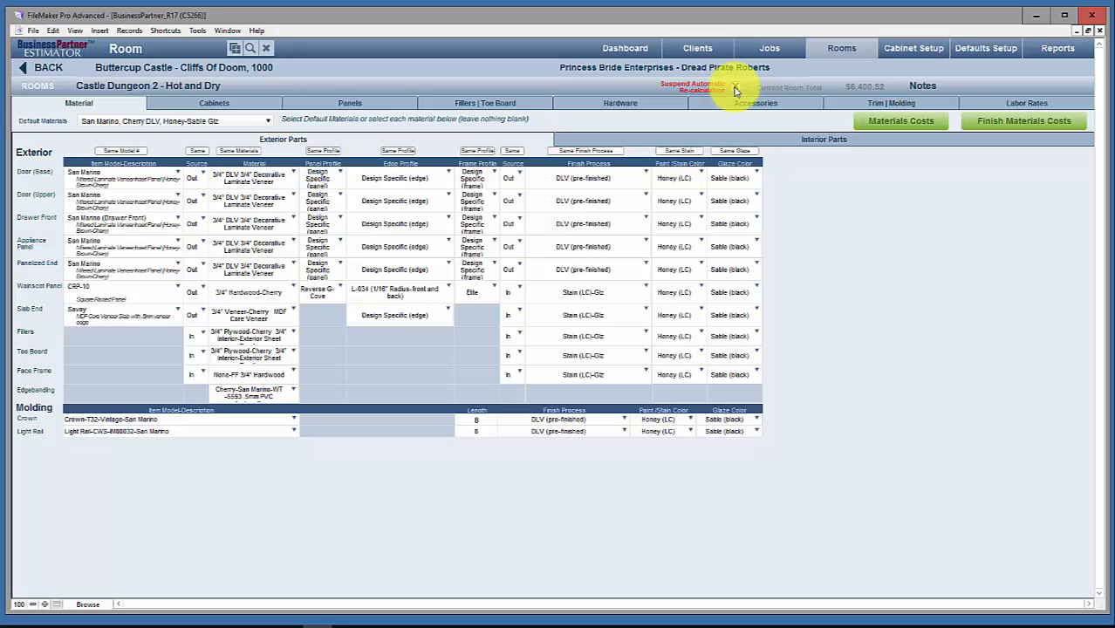
left_click(735, 89)
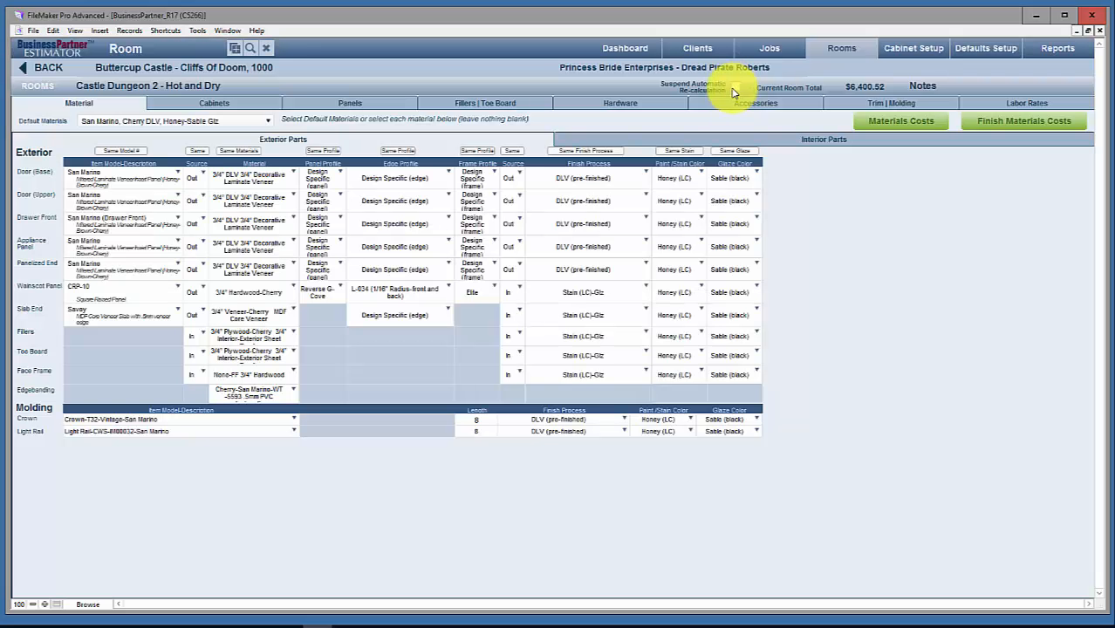
left_click(735, 90)
left_click(852, 89)
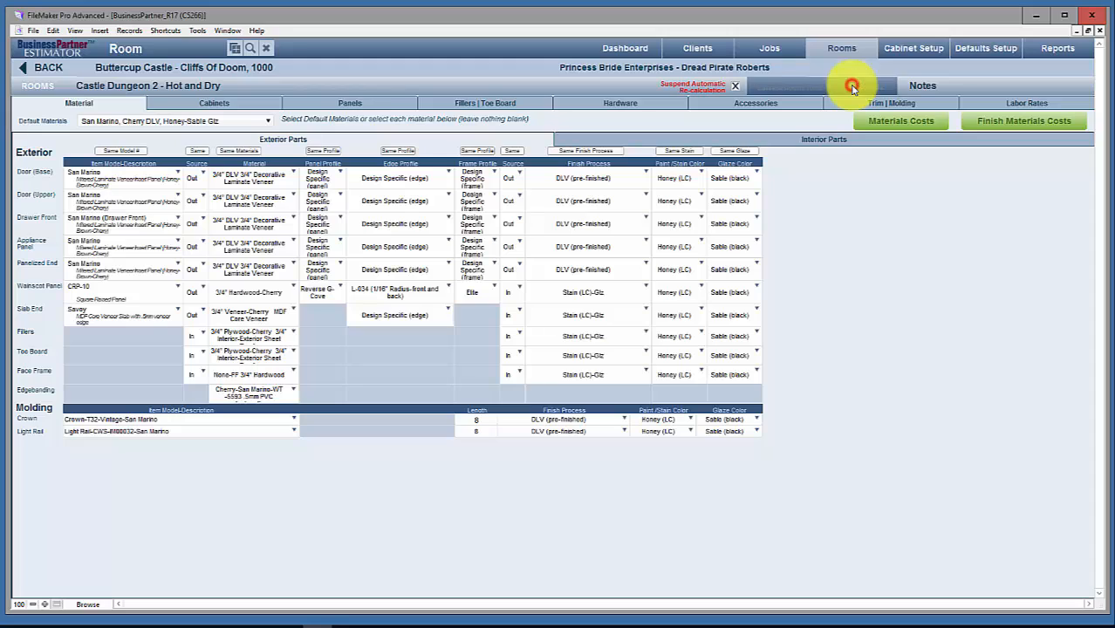
left_click(735, 87)
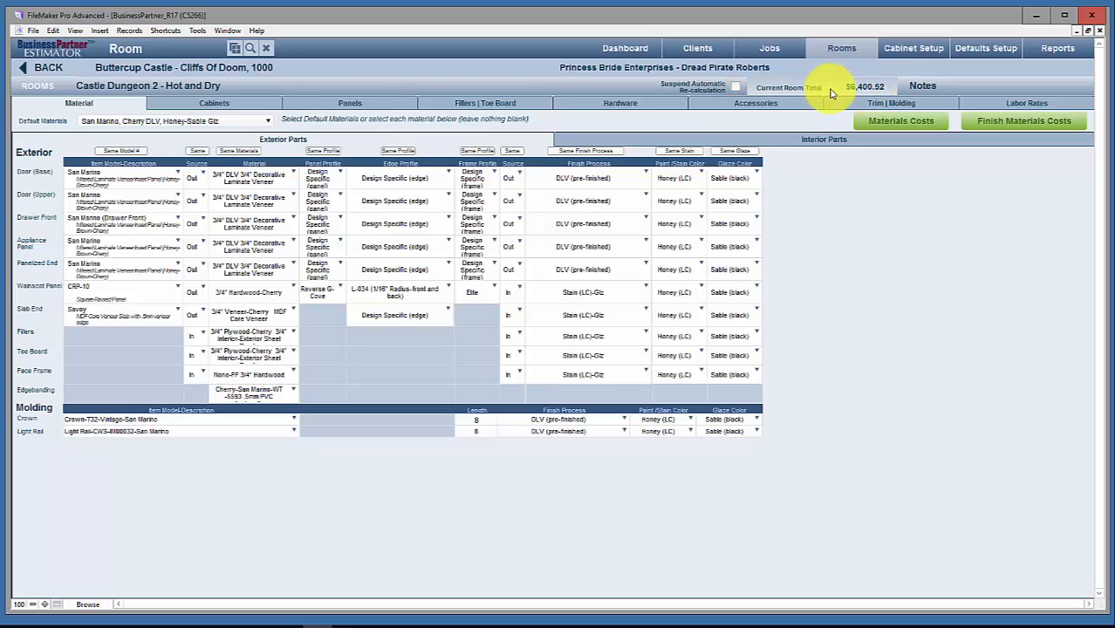
- View the job notes from the Castle Dungeon 2 room screen and close them
left_click(939, 91)
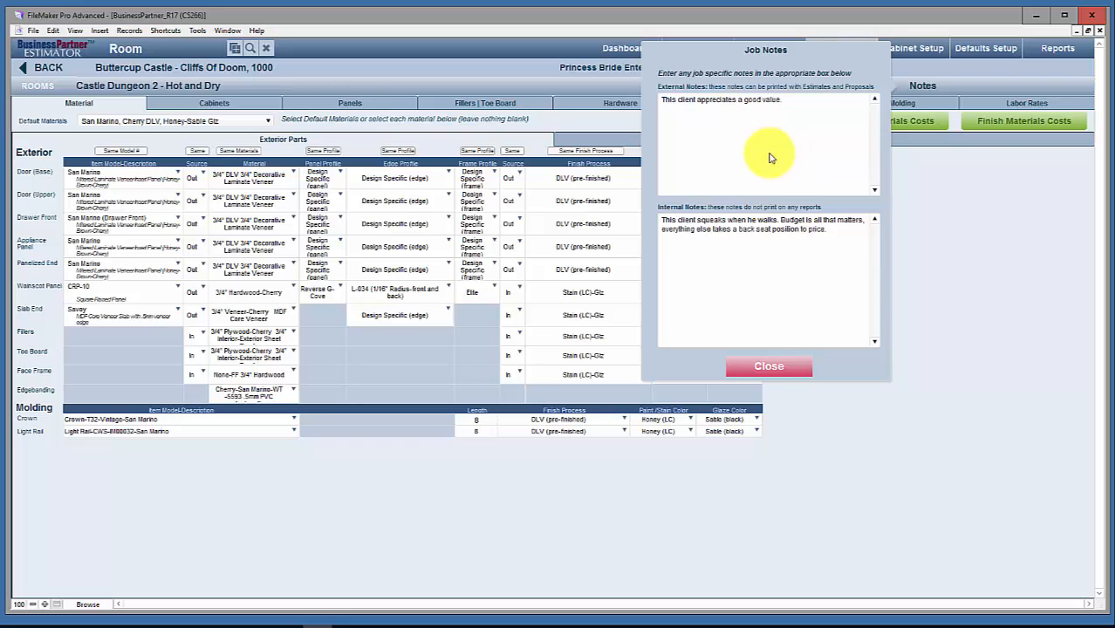
left_click(769, 366)
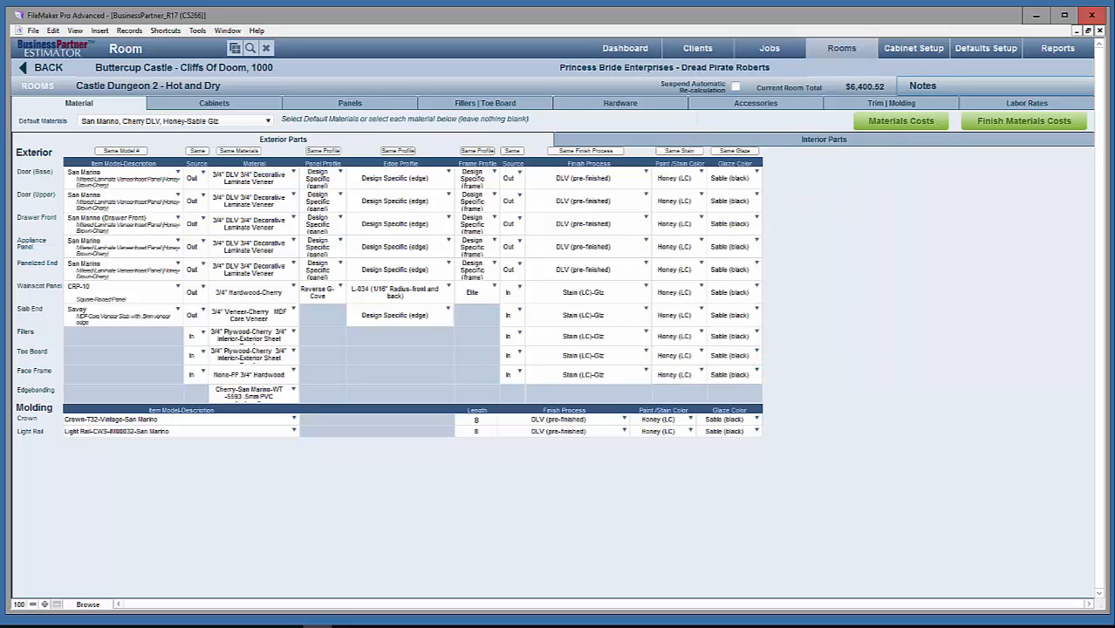